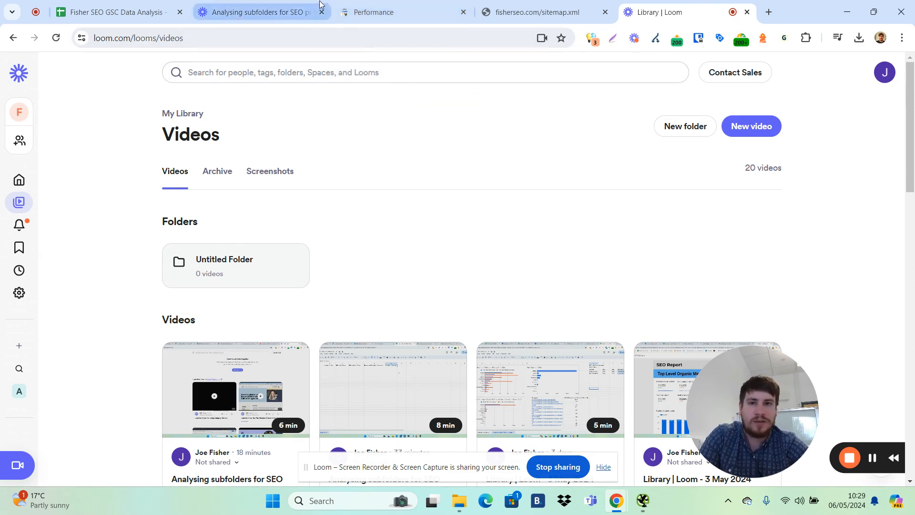
- Open the fisherseo.com sitemap and review the subfolder sitemaps it links to
{"action": "left_click", "coordinate": [520, 9]}
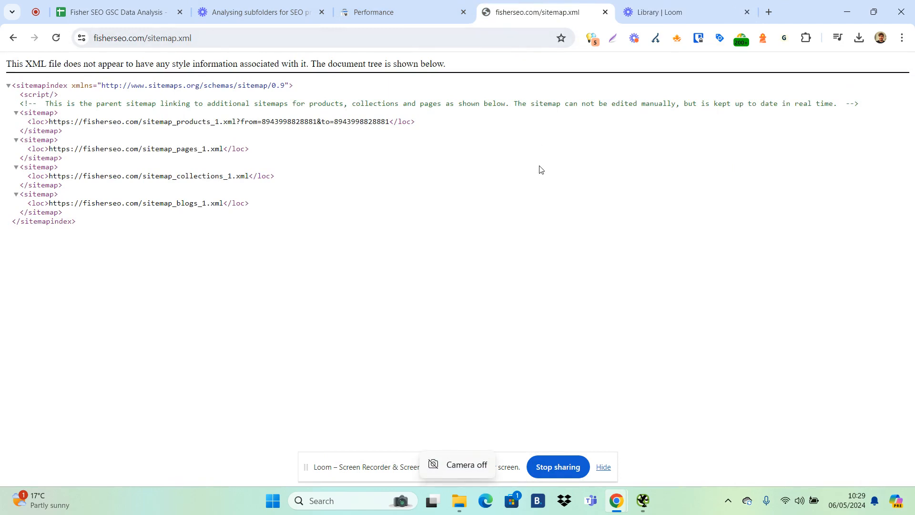
{"action": "left_click", "coordinate": [673, 13]}
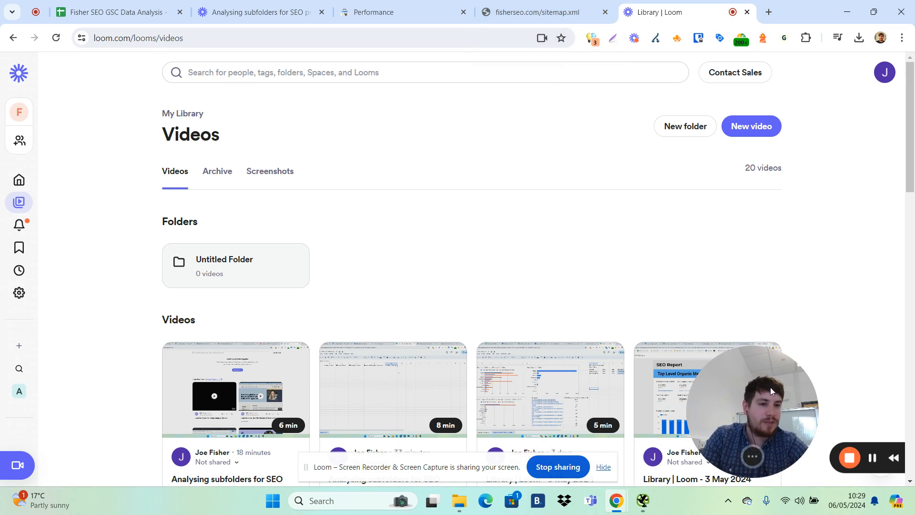
{"action": "left_click_drag", "start_coordinate": [771, 387], "coordinate": [776, 308]}
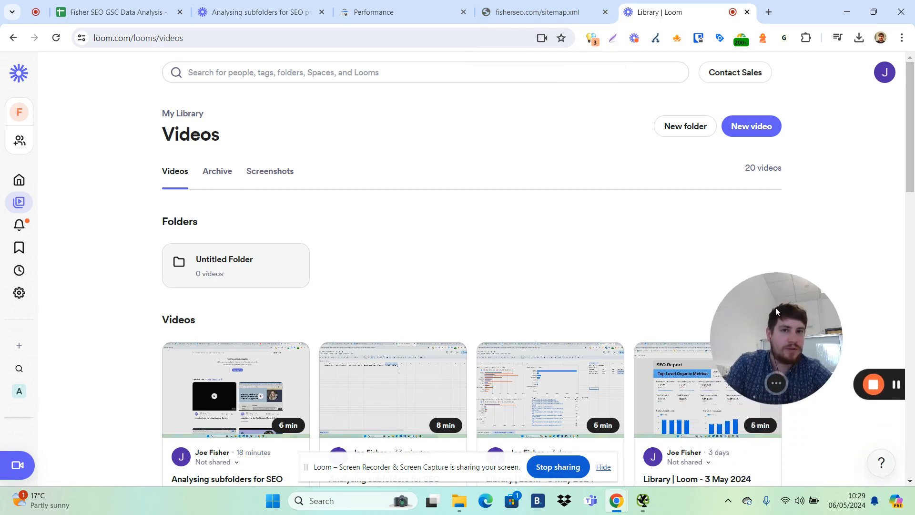
{"action": "left_click", "coordinate": [530, 15]}
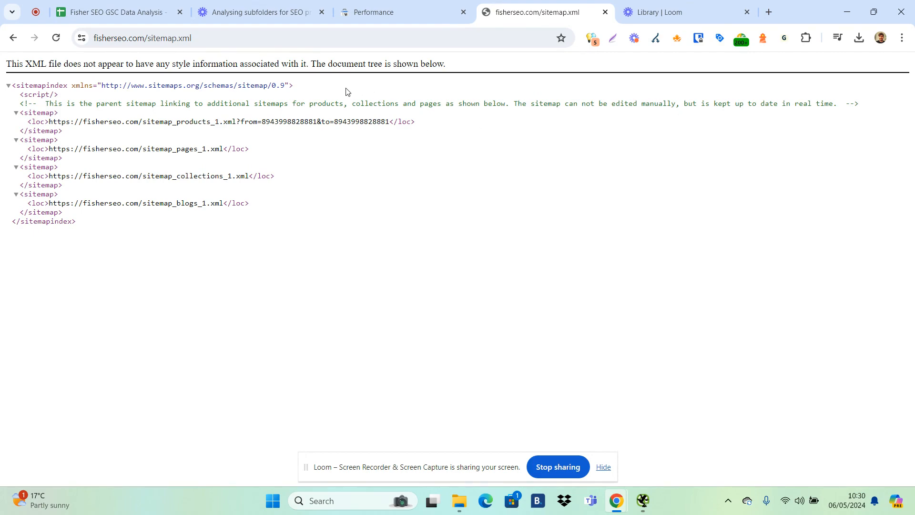
- Switch to the Search Console performance report and inspect its page filter for URLs containing /pages/
{"action": "left_click", "coordinate": [386, 12]}
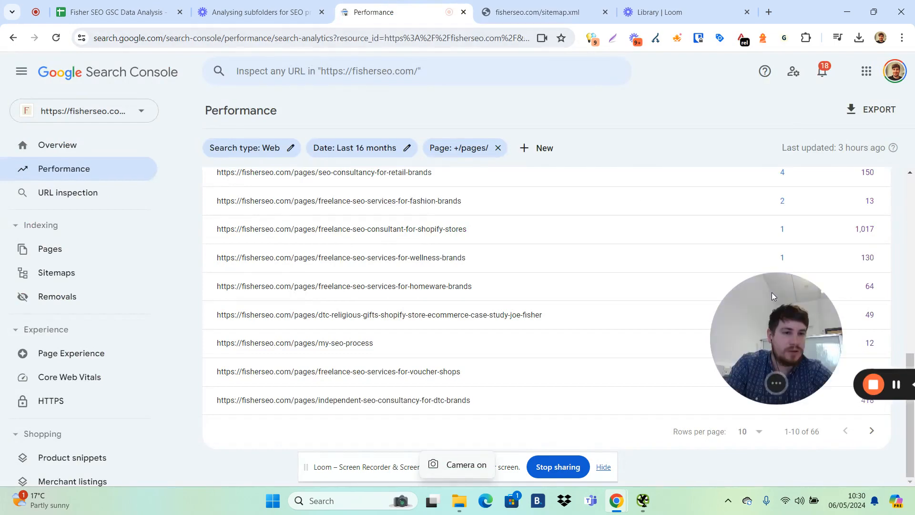
{"action": "scroll", "coordinate": [667, 341], "scroll_direction": "up", "scroll_amount": 10}
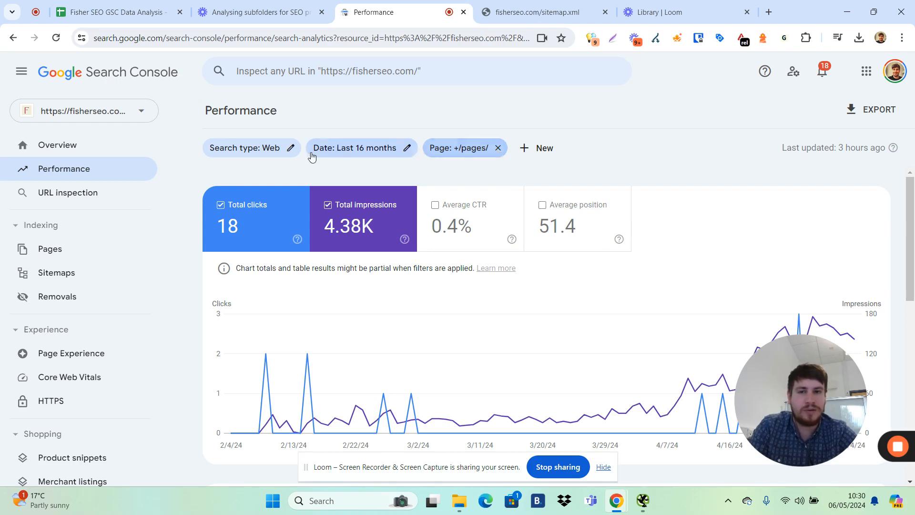
{"action": "left_click", "coordinate": [466, 153]}
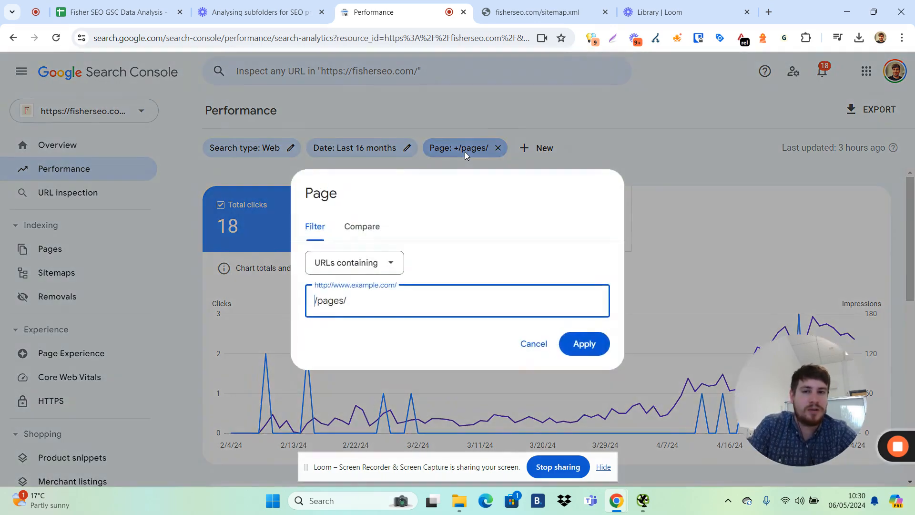
{"action": "left_click", "coordinate": [538, 346]}
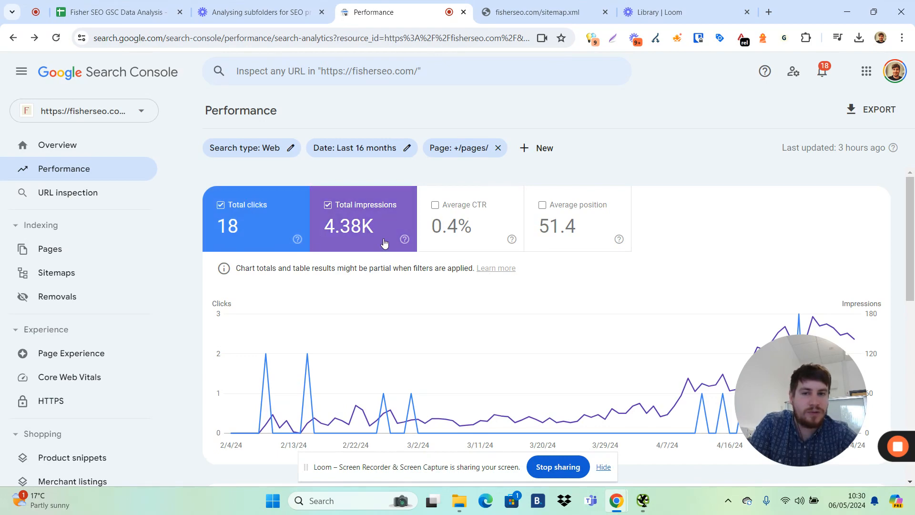
- Examine the /pages/ URLs in the top pages table, comparing their clicks and the total number of URLs
{"action": "scroll", "coordinate": [391, 243], "scroll_direction": "down", "scroll_amount": 9}
{"action": "scroll", "coordinate": [490, 259], "scroll_direction": "up", "scroll_amount": 3}
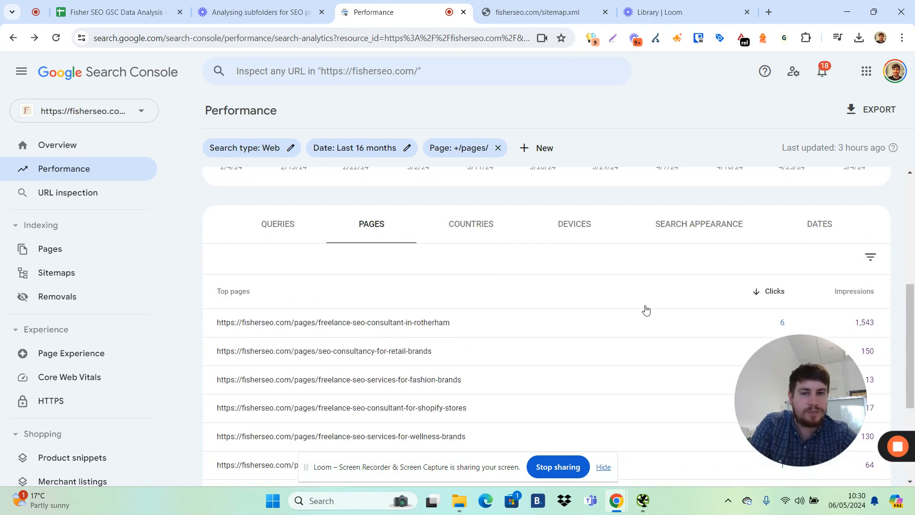
{"action": "scroll", "coordinate": [785, 333], "scroll_direction": "down", "scroll_amount": 4}
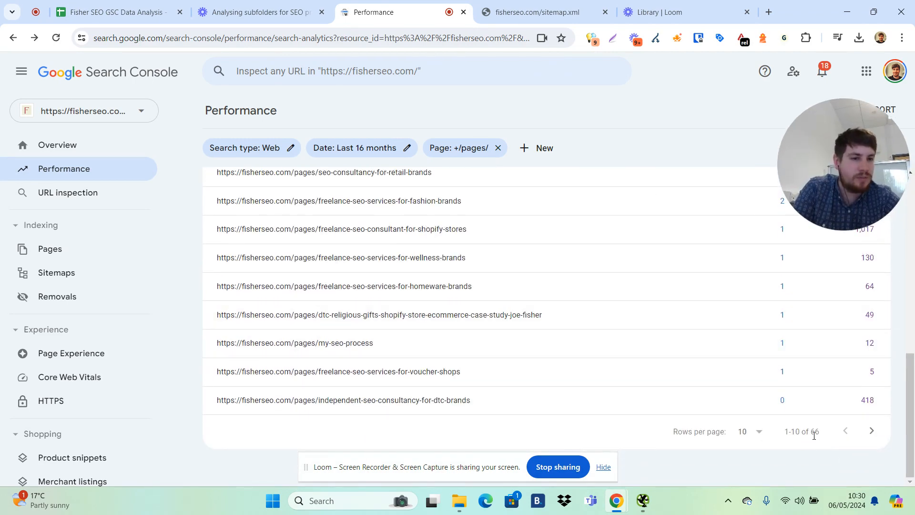
{"action": "scroll", "coordinate": [390, 327], "scroll_direction": "up", "scroll_amount": 1}
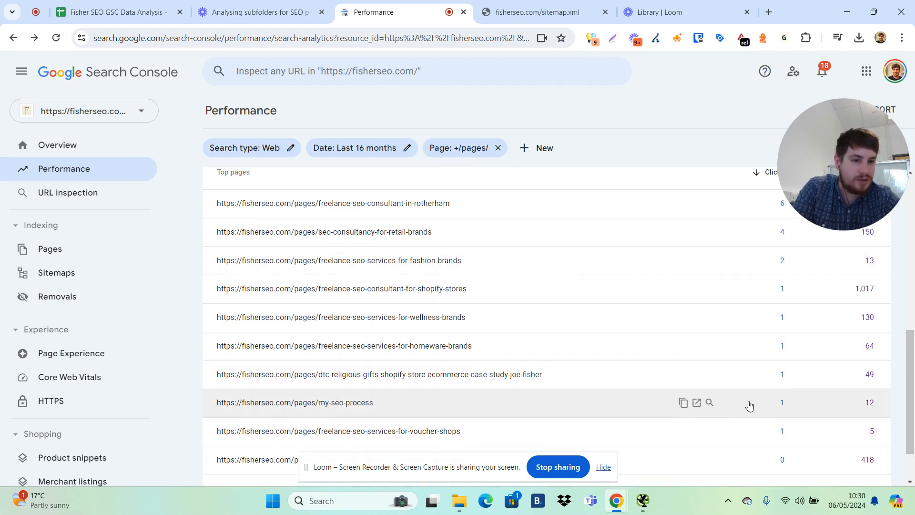
{"action": "scroll", "coordinate": [798, 419], "scroll_direction": "down", "scroll_amount": 1}
{"action": "scroll", "coordinate": [799, 334], "scroll_direction": "up", "scroll_amount": 1}
{"action": "scroll", "coordinate": [783, 349], "scroll_direction": "down", "scroll_amount": 1}
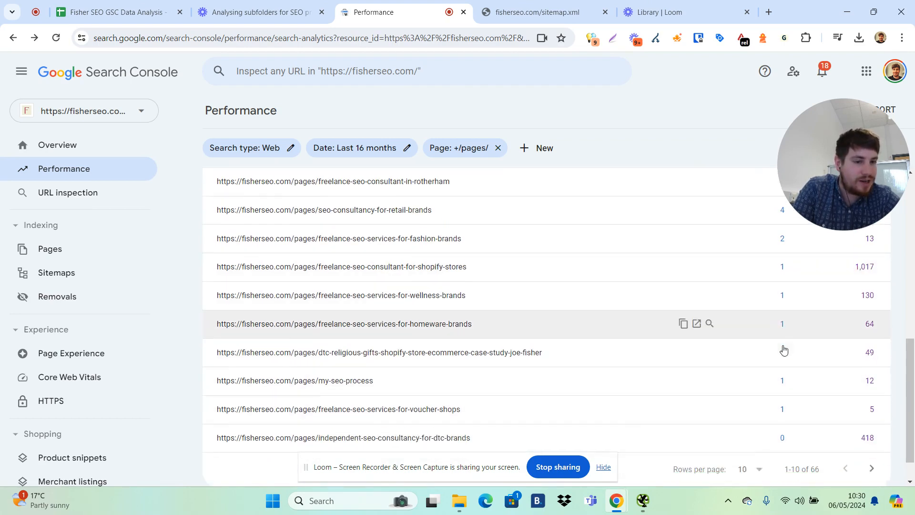
{"action": "scroll", "coordinate": [763, 401], "scroll_direction": "up", "scroll_amount": 1}
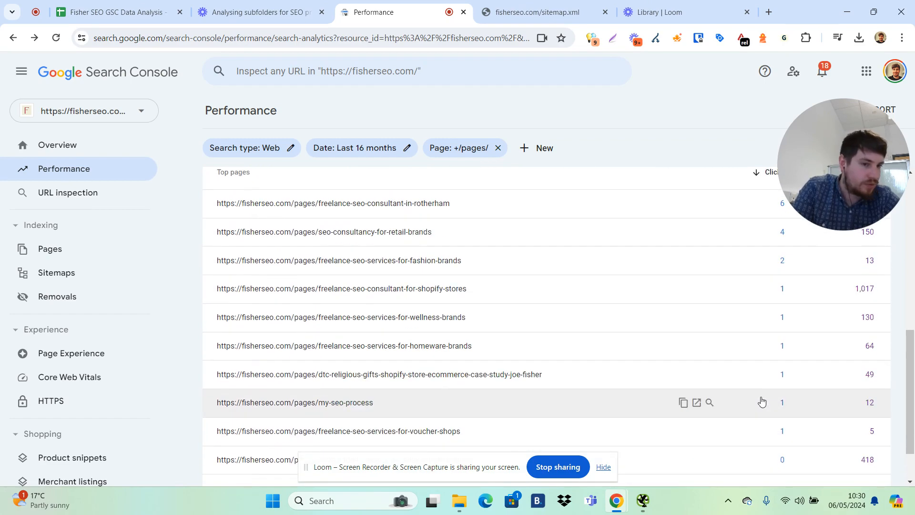
{"action": "scroll", "coordinate": [773, 433], "scroll_direction": "down", "scroll_amount": 1}
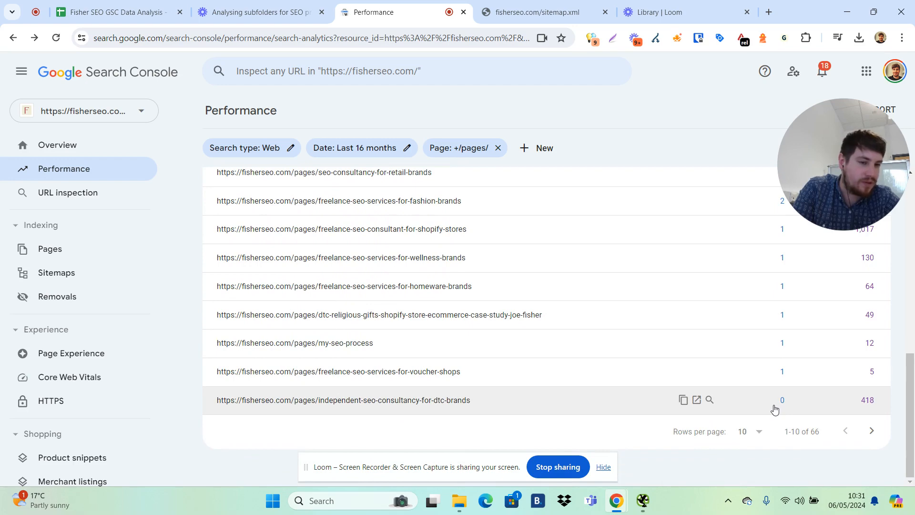
- Switch to the Fisher SEO GSC Data Analysis spreadsheet and review each metric in the pages row, from Number of URLs to Number of Queries
{"action": "left_click", "coordinate": [186, 17]}
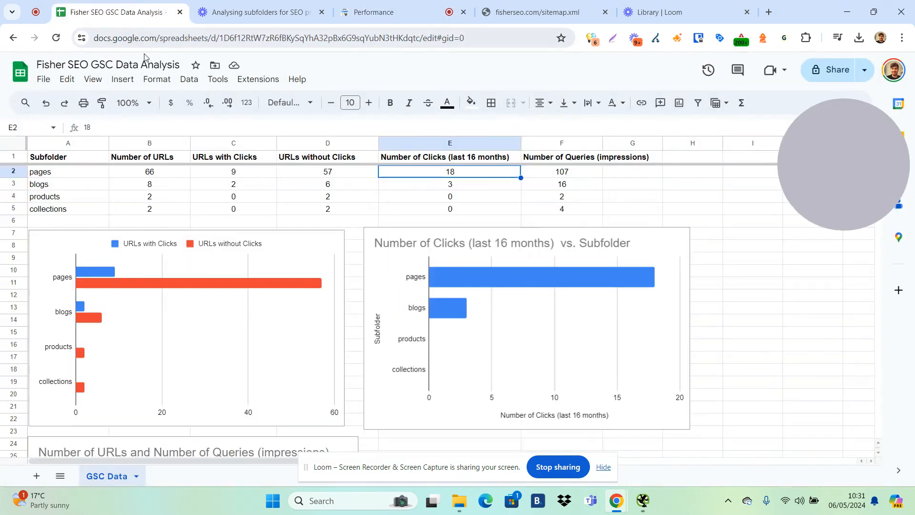
{"action": "left_click_drag", "start_coordinate": [869, 165], "coordinate": [829, 332]}
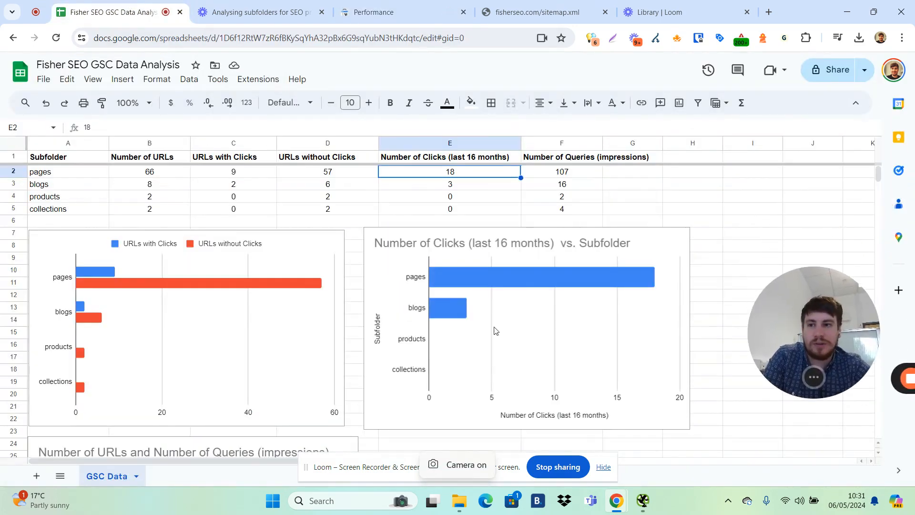
{"action": "left_click", "coordinate": [149, 175]}
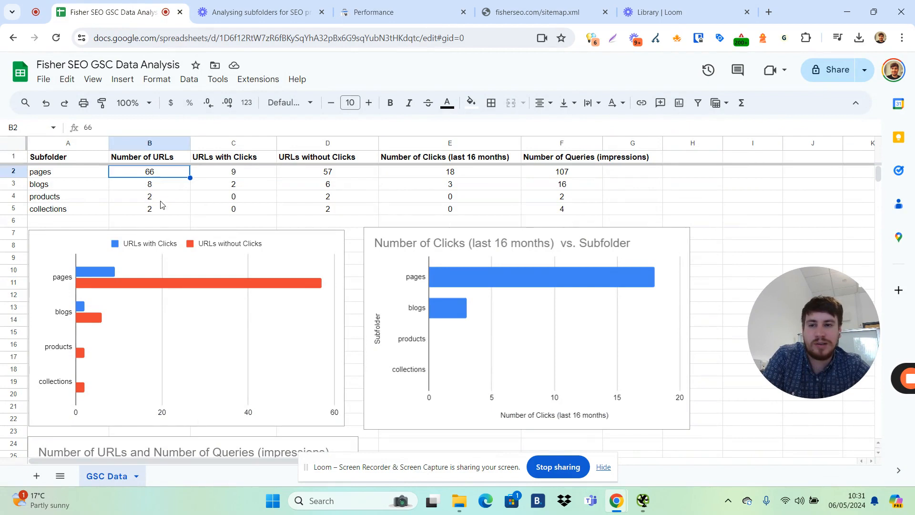
{"action": "left_click", "coordinate": [240, 173]}
{"action": "left_click", "coordinate": [351, 175]}
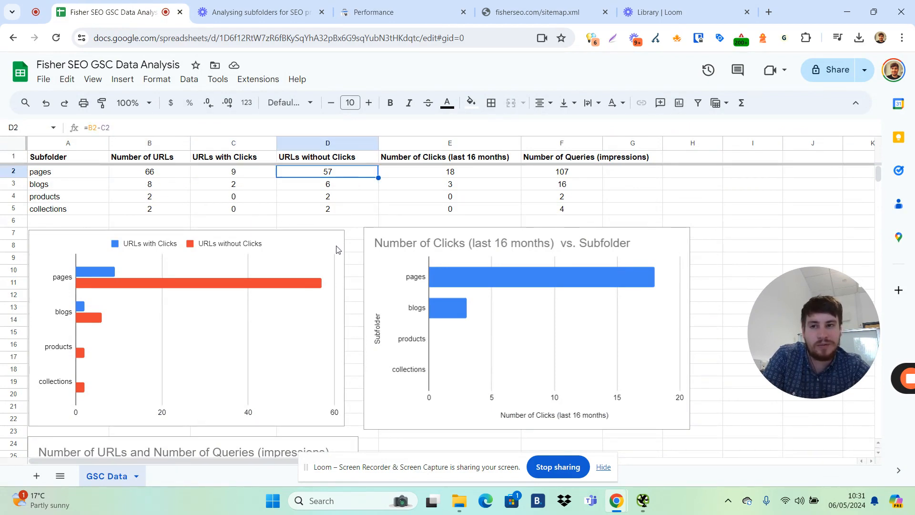
{"action": "left_click", "coordinate": [482, 175]}
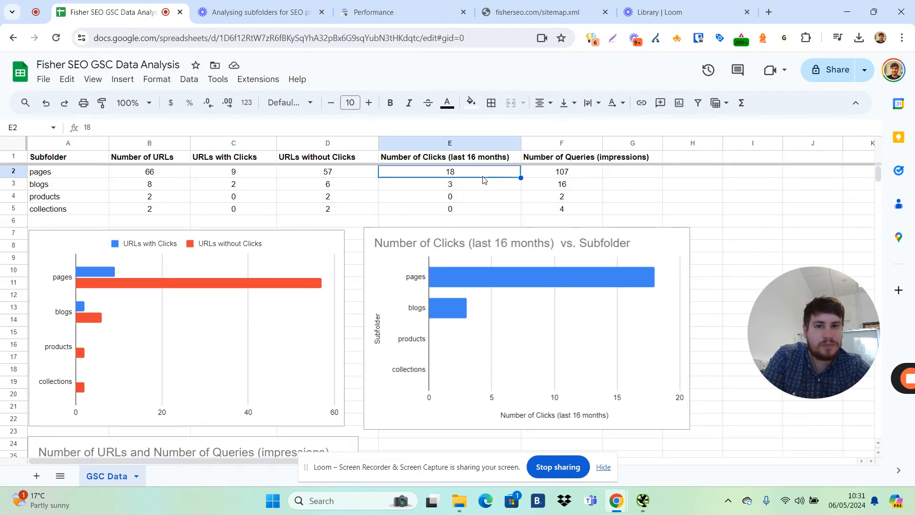
{"action": "left_click", "coordinate": [588, 176]}
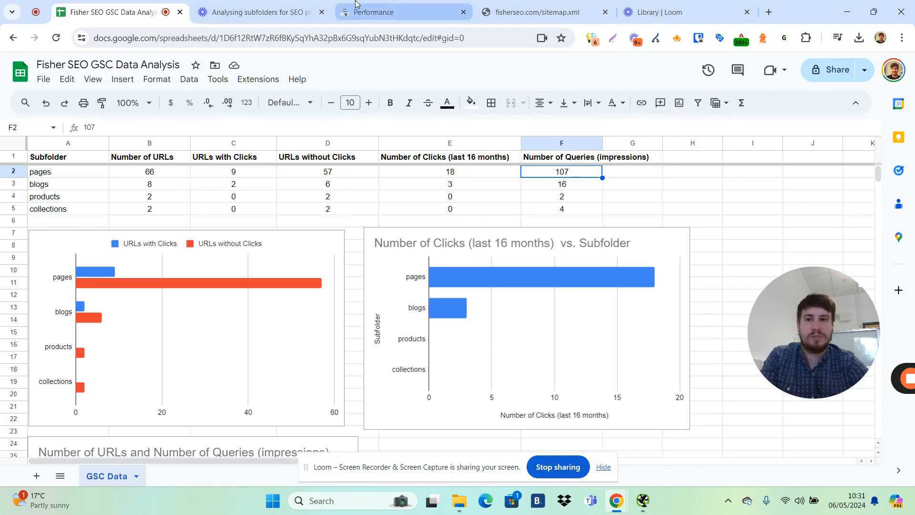
- Return to the Search Console performance report and change the page filter to URLs containing /blogs/
{"action": "left_click", "coordinate": [367, 11]}
{"action": "scroll", "coordinate": [405, 378], "scroll_direction": "up", "scroll_amount": 10}
{"action": "left_click", "coordinate": [466, 148]}
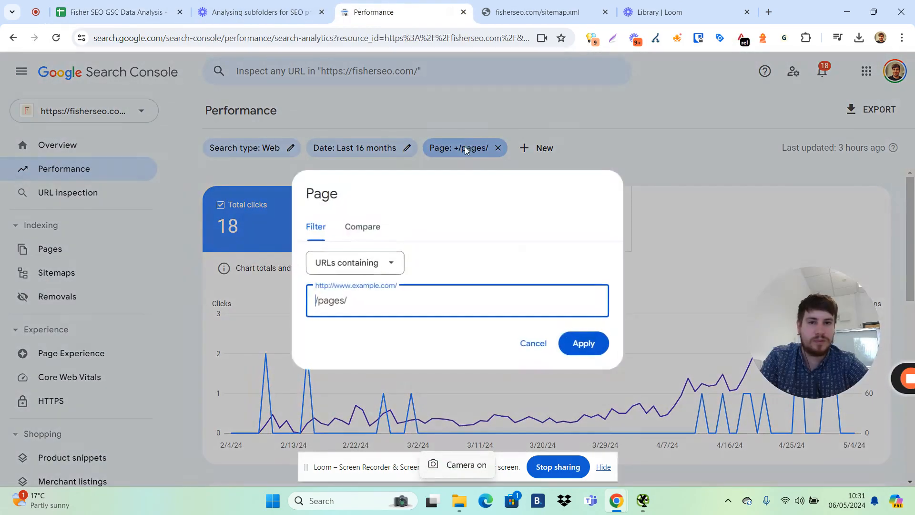
{"action": "key", "text": "ctrl+a"}
{"action": "type", "text": "/blogs"}
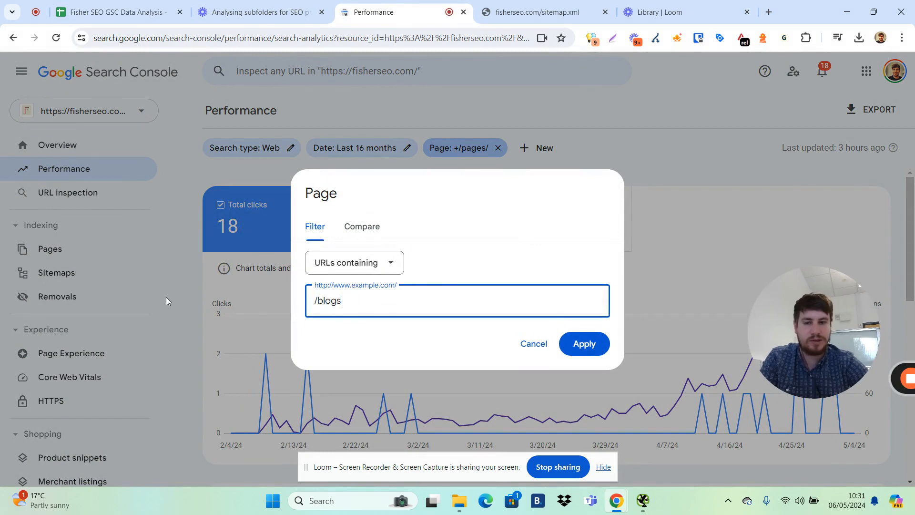
{"action": "type", "text": "/"}
{"action": "key", "text": "Return"}
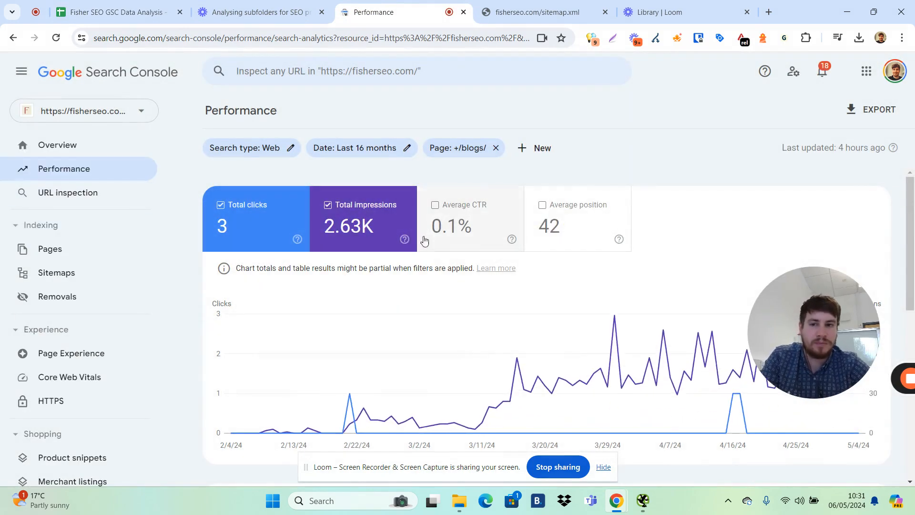
- Examine the clicks and total number of URLs for the /blogs/ pages in the top pages table
{"action": "scroll", "coordinate": [457, 262], "scroll_direction": "down", "scroll_amount": 8}
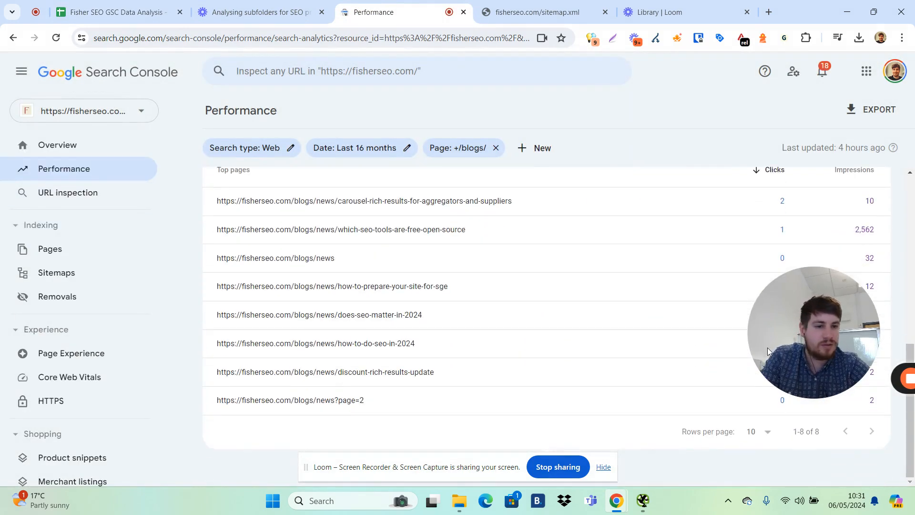
{"action": "left_click_drag", "start_coordinate": [801, 334], "coordinate": [828, 170]}
{"action": "scroll", "coordinate": [806, 434], "scroll_direction": "up", "scroll_amount": 1}
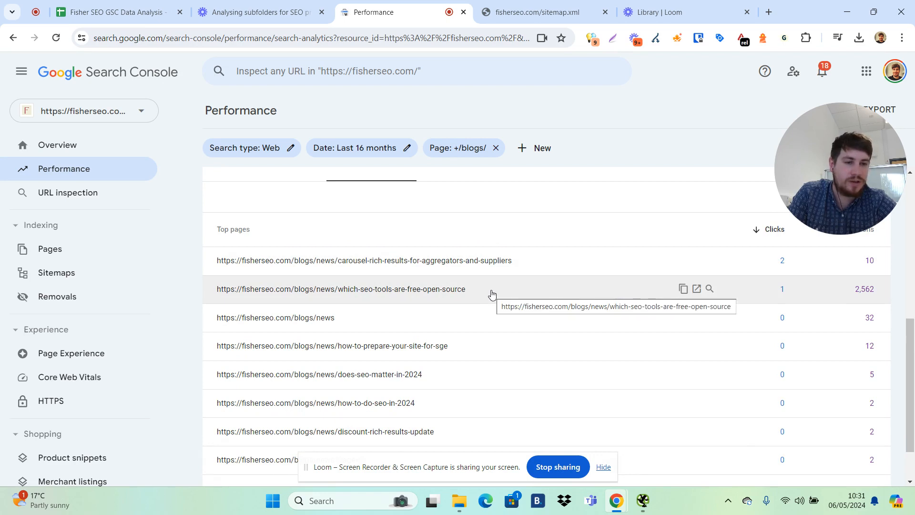
{"action": "scroll", "coordinate": [493, 293], "scroll_direction": "down", "scroll_amount": 1}
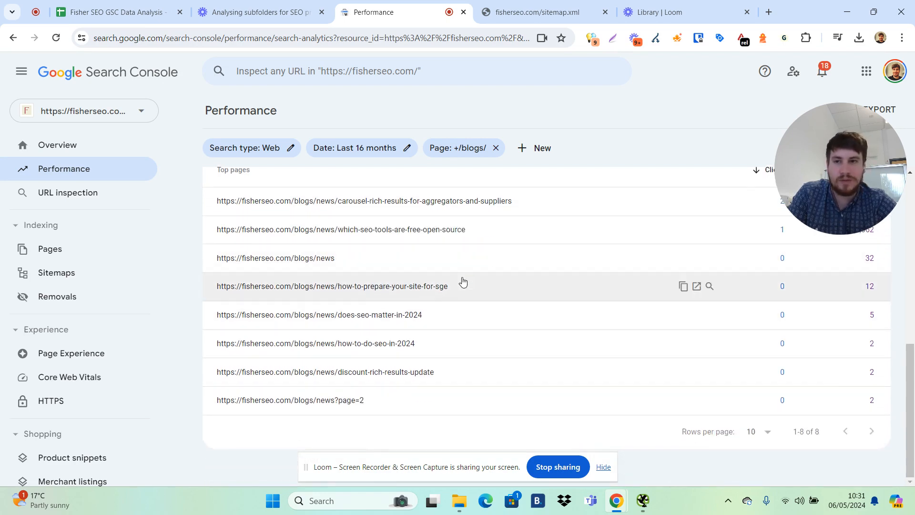
- List the search queries for the /blogs/ URLs and compare their total with the blogs row's Number of Queries in the spreadsheet
{"action": "scroll", "coordinate": [294, 280], "scroll_direction": "up", "scroll_amount": 4}
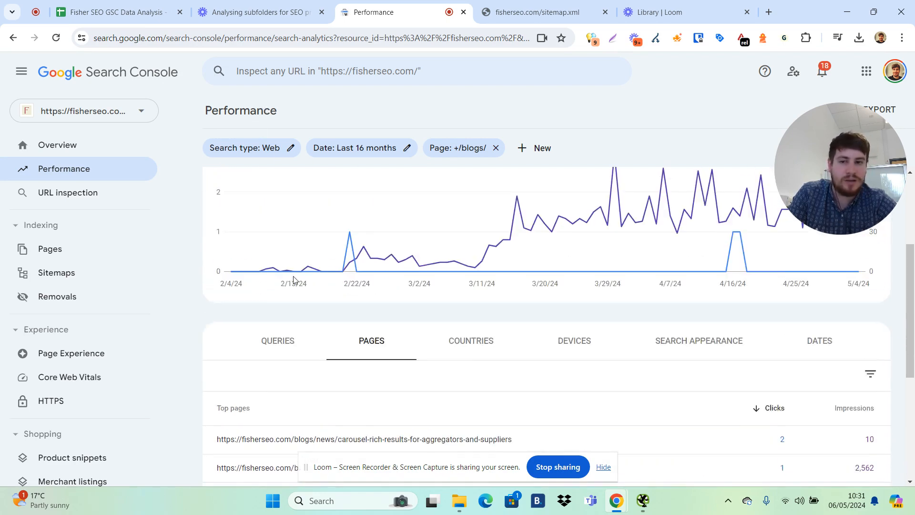
{"action": "left_click", "coordinate": [275, 341]}
{"action": "scroll", "coordinate": [578, 256], "scroll_direction": "down", "scroll_amount": 5}
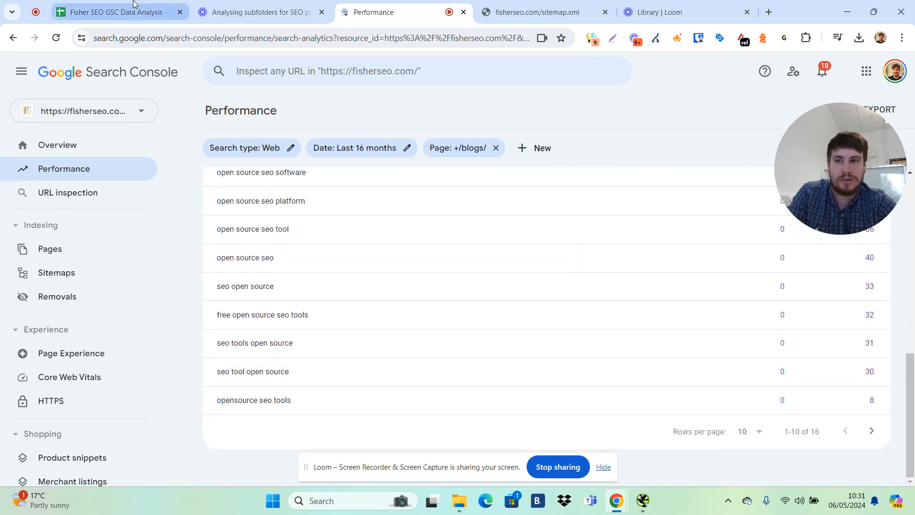
{"action": "left_click", "coordinate": [119, 12]}
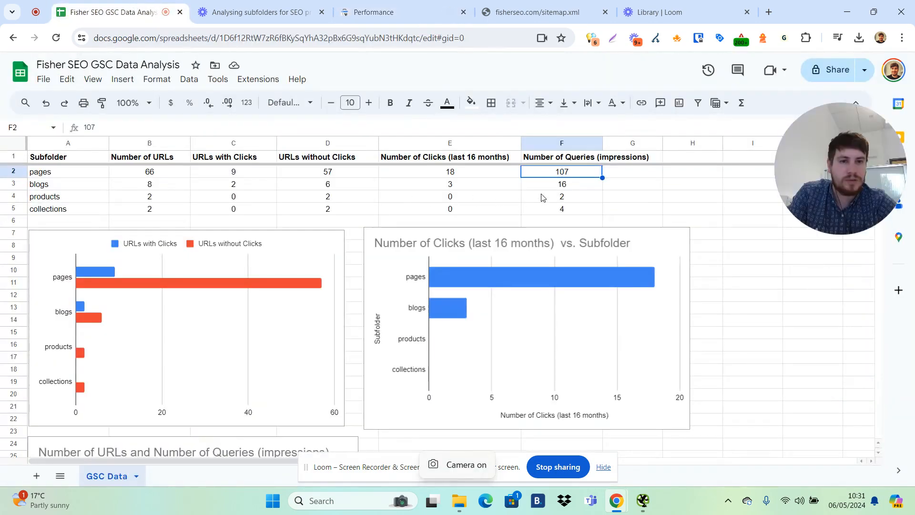
{"action": "key", "text": "Down"}
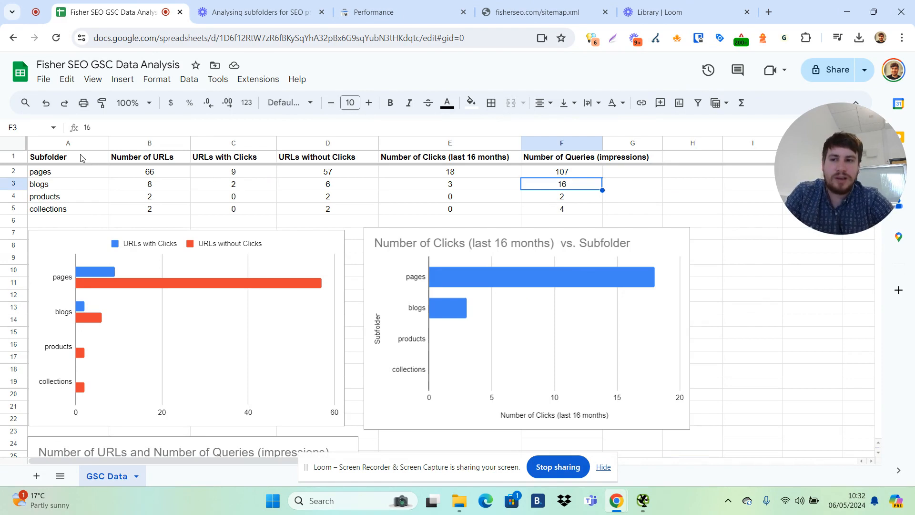
{"action": "left_click_drag", "start_coordinate": [81, 158], "coordinate": [108, 208]}
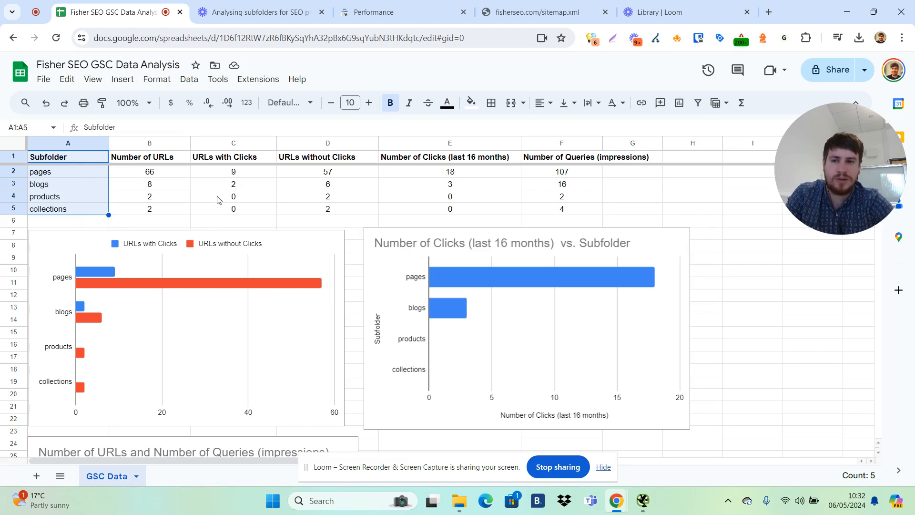
{"action": "left_click_drag", "start_coordinate": [170, 159], "coordinate": [172, 210]}
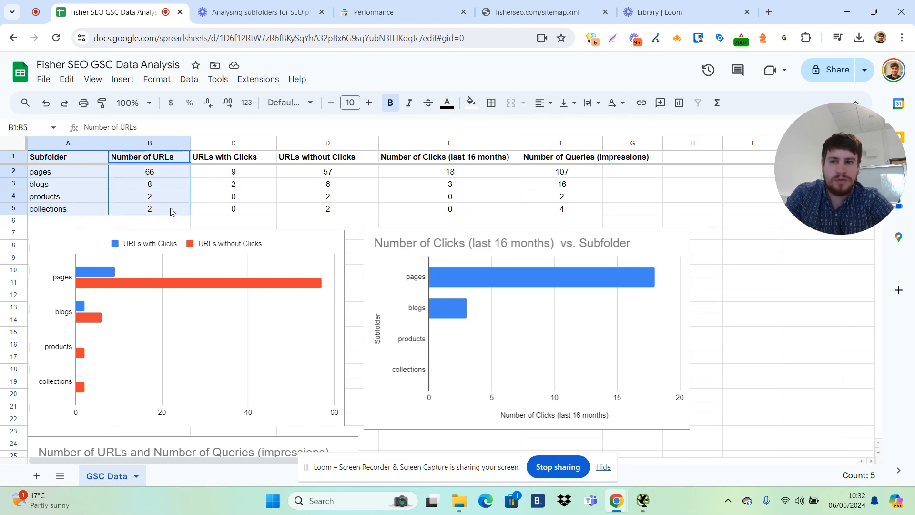
{"action": "left_click_drag", "start_coordinate": [239, 159], "coordinate": [238, 212]}
{"action": "left_click_drag", "start_coordinate": [312, 159], "coordinate": [319, 215]}
{"action": "left_click", "coordinate": [125, 80]}
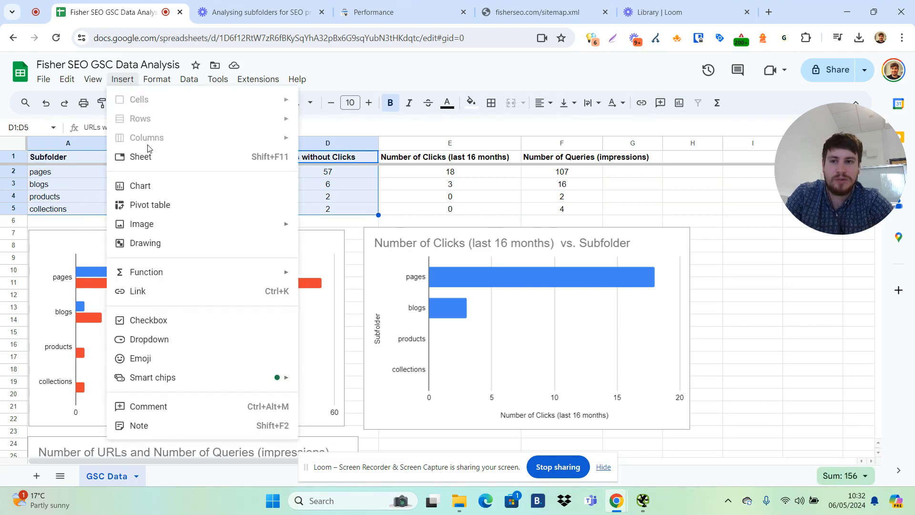
{"action": "left_click", "coordinate": [427, 205]}
{"action": "left_click_drag", "start_coordinate": [70, 156], "coordinate": [81, 209]}
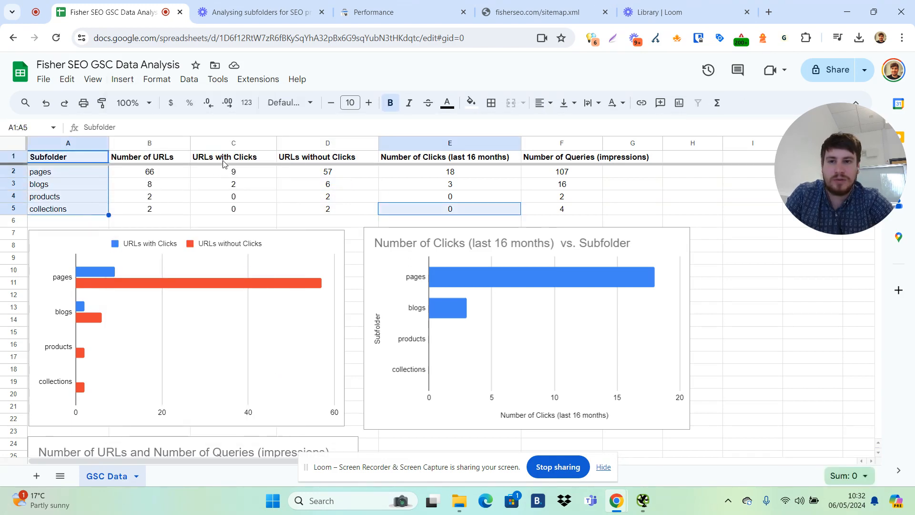
{"action": "left_click_drag", "start_coordinate": [224, 162], "coordinate": [238, 212]}
{"action": "left_click_drag", "start_coordinate": [315, 161], "coordinate": [329, 210]}
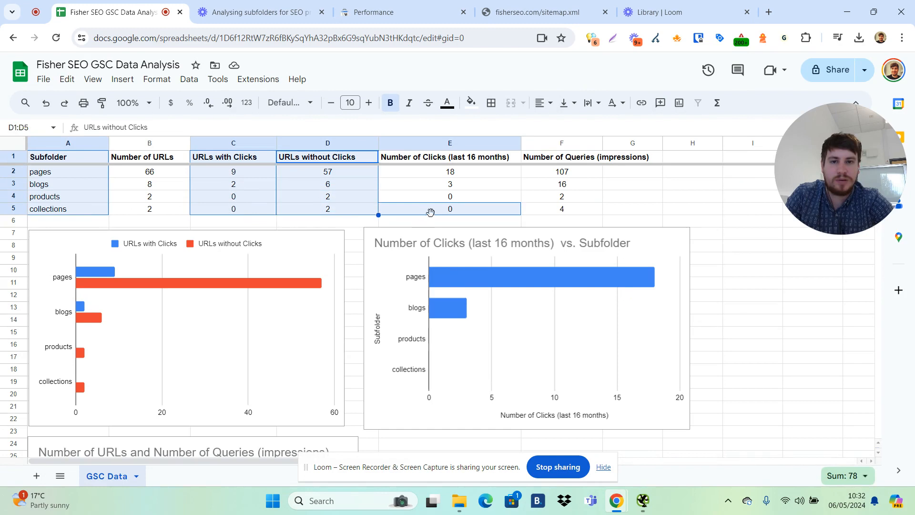
{"action": "left_click", "coordinate": [430, 213]}
{"action": "key", "text": "Right"}
- Insert a chart from the Subfolder, URLs with Clicks and URLs without Clicks columns, rows 1 to 5, and reposition it over the existing charts
{"action": "left_click_drag", "start_coordinate": [89, 160], "coordinate": [88, 212]}
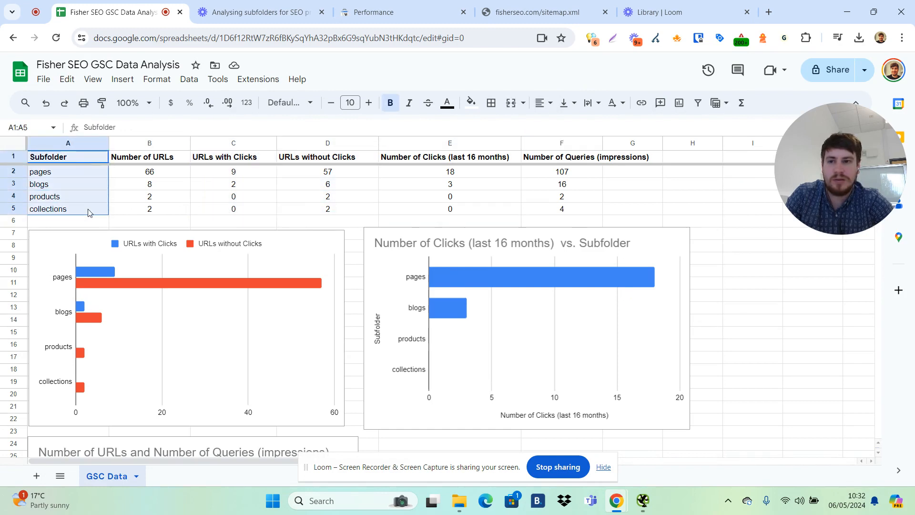
{"action": "left_click_drag", "start_coordinate": [234, 159], "coordinate": [233, 214]}
{"action": "left_click_drag", "start_coordinate": [325, 163], "coordinate": [324, 213]}
{"action": "left_click", "coordinate": [123, 80]}
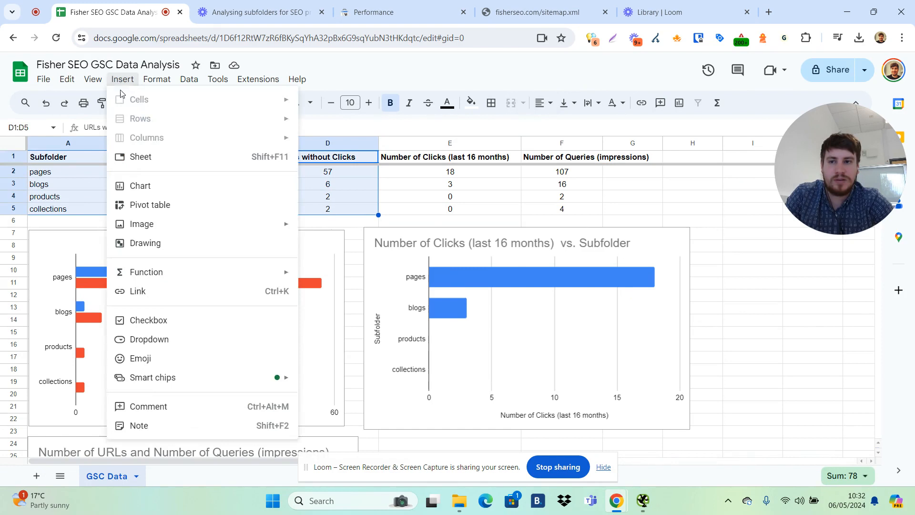
{"action": "left_click", "coordinate": [170, 189]}
{"action": "left_click_drag", "start_coordinate": [401, 268], "coordinate": [319, 275]}
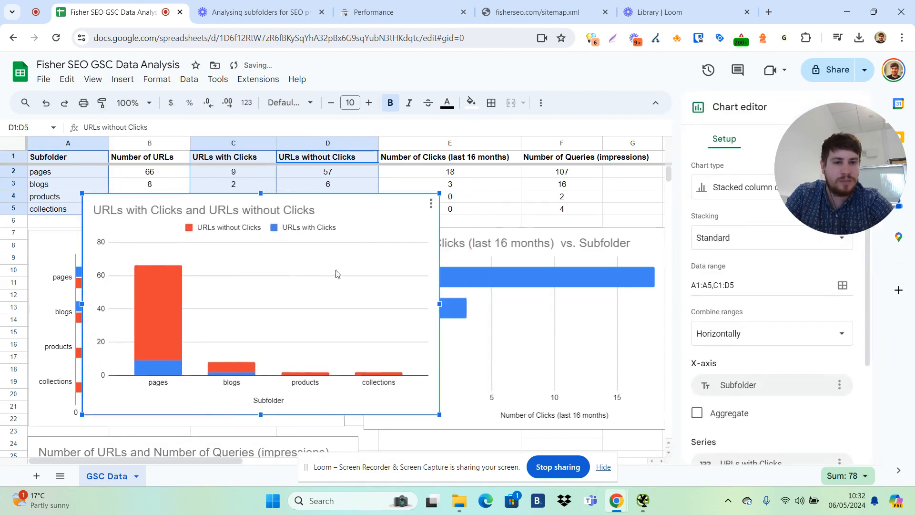
- Change the new chart's type from stacked column to a plain bar chart and enlarge the chart
{"action": "left_click", "coordinate": [723, 196]}
{"action": "scroll", "coordinate": [732, 302], "scroll_direction": "down", "scroll_amount": 5}
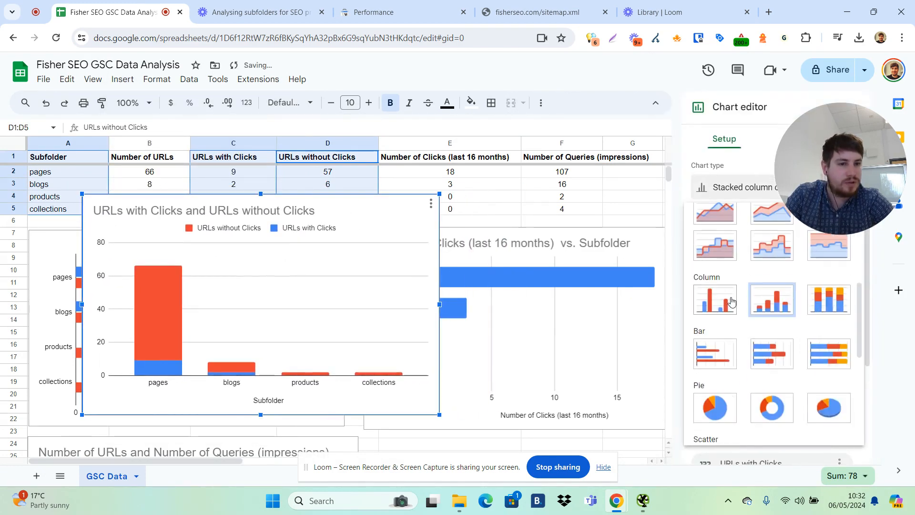
{"action": "left_click", "coordinate": [715, 354]}
{"action": "left_click_drag", "start_coordinate": [850, 162], "coordinate": [779, 242]}
{"action": "left_click_drag", "start_coordinate": [439, 193], "coordinate": [478, 170]}
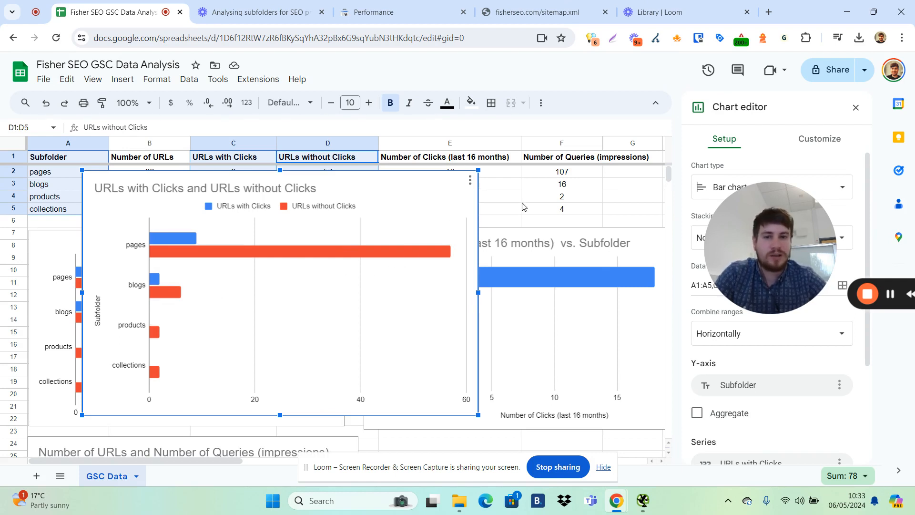
- Try to delete the plot area of the new URLs with Clicks and URLs without Clicks chart, and move the chart to the empty columns beyond the table
{"action": "left_click_drag", "start_coordinate": [386, 188], "coordinate": [470, 194]}
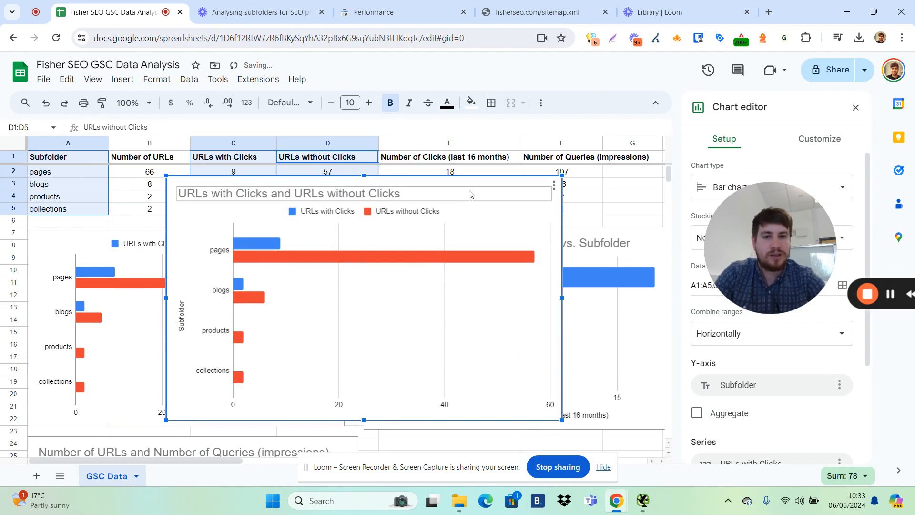
{"action": "left_click", "coordinate": [501, 233]}
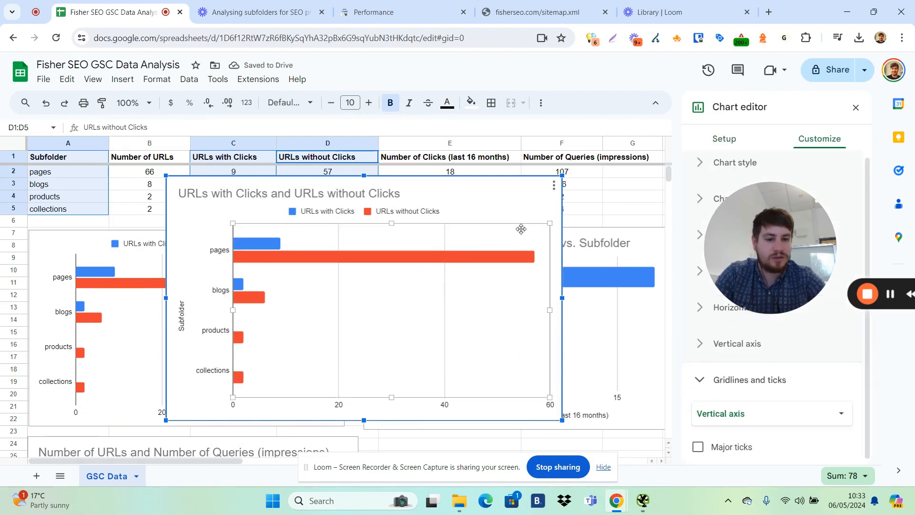
{"action": "key", "text": "Delete"}
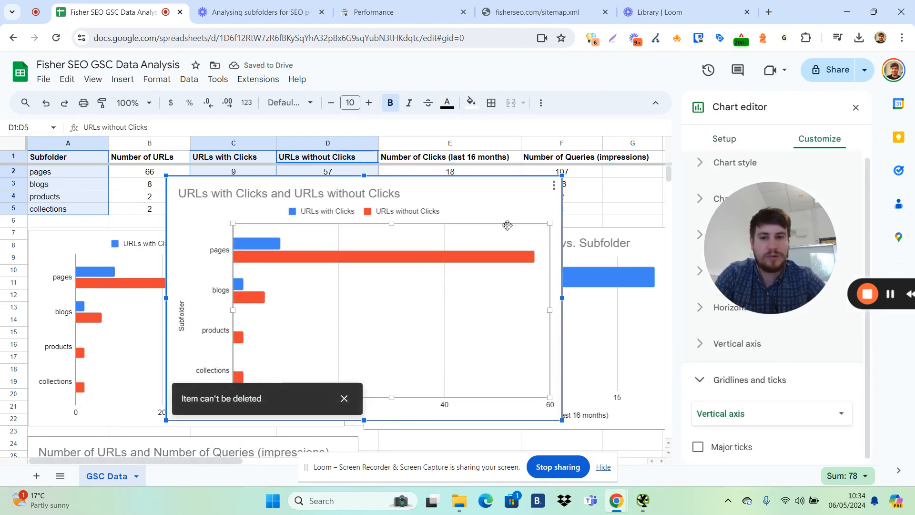
{"action": "left_click_drag", "start_coordinate": [332, 257], "coordinate": [336, 267]}
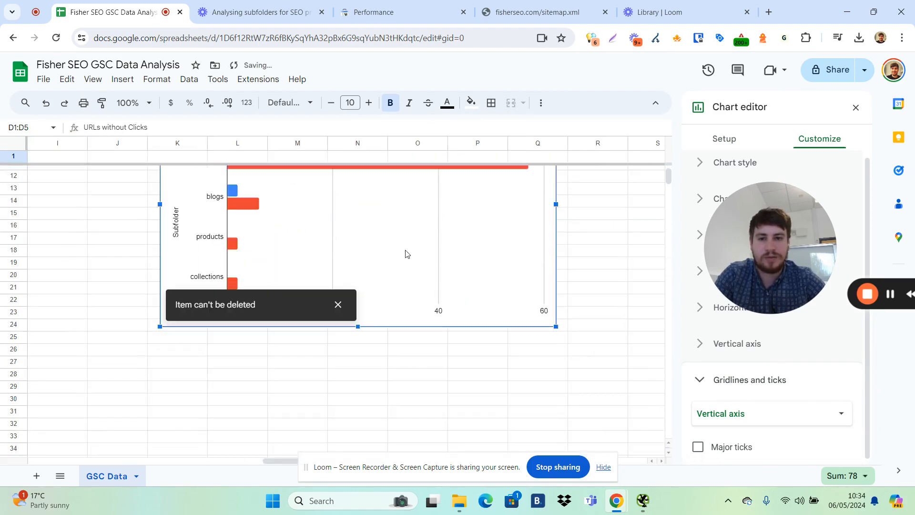
- Undo the new chart's relocation and its insertion
{"action": "left_click", "coordinate": [112, 237]}
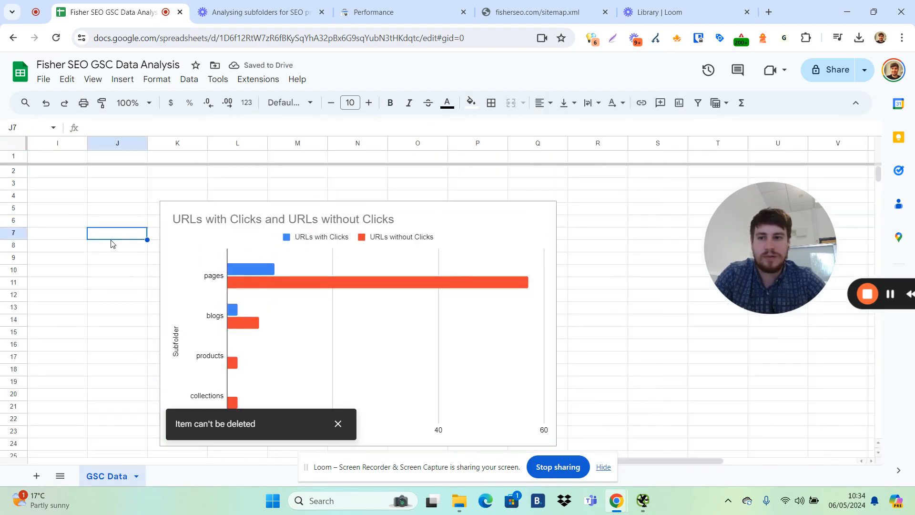
{"action": "key", "text": "ctrl+z"}
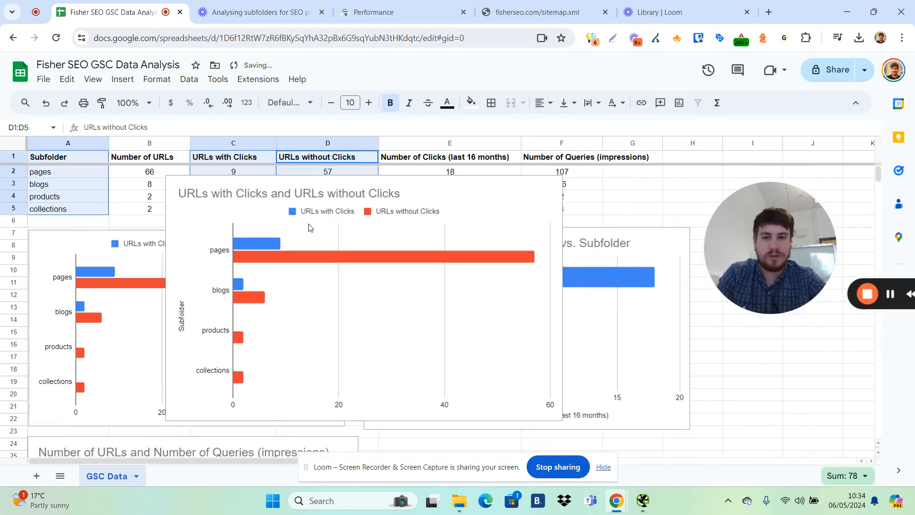
{"action": "key", "text": "ctrl+z"}
- Examine the Number of URLs and Number of Queries (impressions) chart, comparing the bars of each subfolder, and return to the charts above it
{"action": "scroll", "coordinate": [477, 225], "scroll_direction": "down", "scroll_amount": 5}
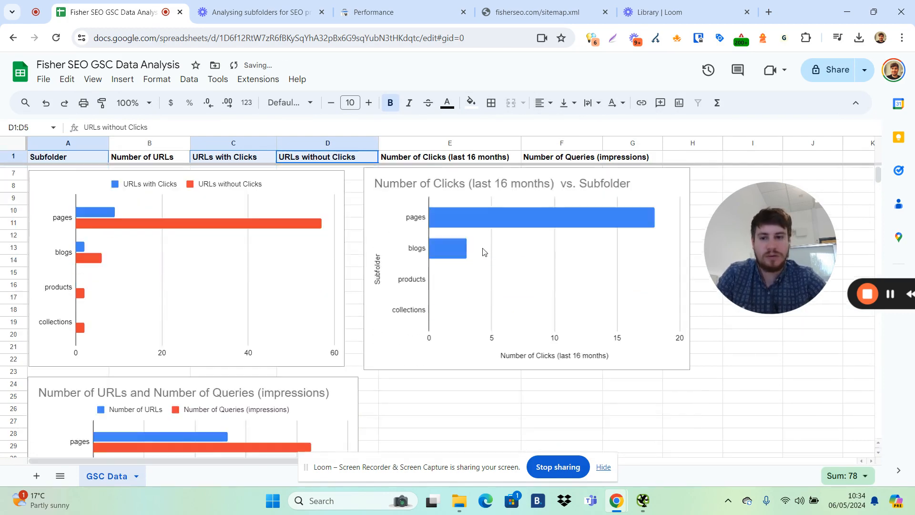
{"action": "scroll", "coordinate": [455, 225], "scroll_direction": "down", "scroll_amount": 2}
{"action": "left_click", "coordinate": [438, 318]}
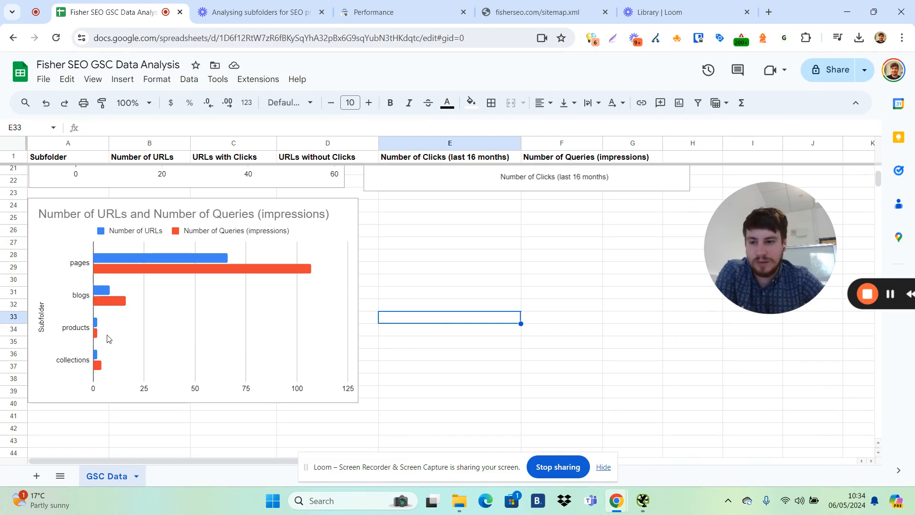
{"action": "left_click", "coordinate": [150, 334]}
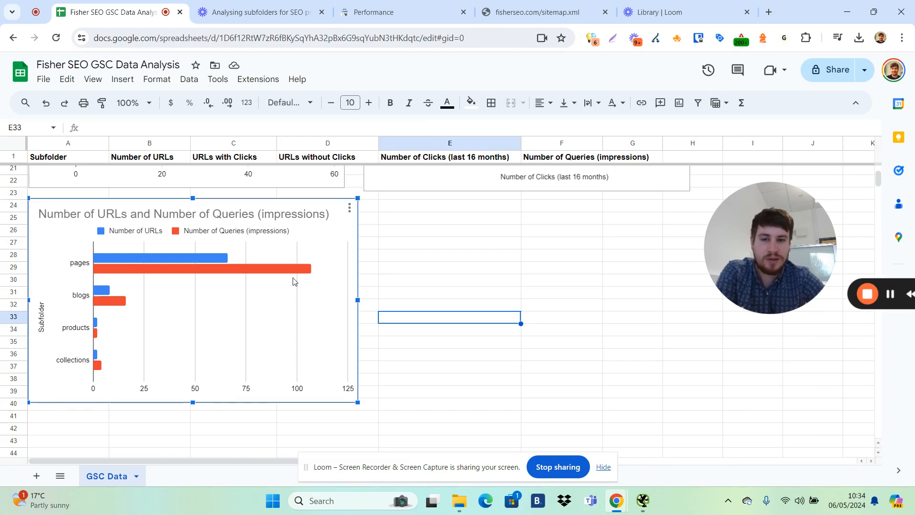
{"action": "mouse_move", "coordinate": [178, 268]}
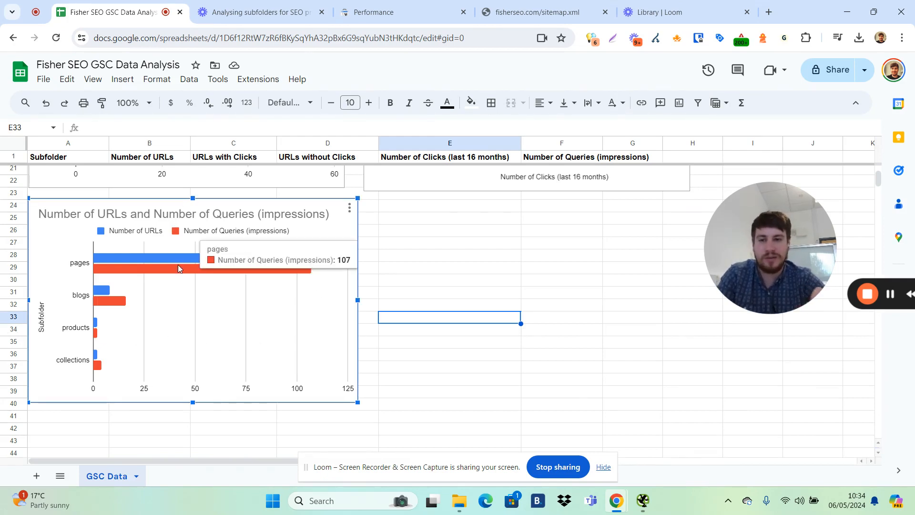
{"action": "left_click", "coordinate": [461, 247]}
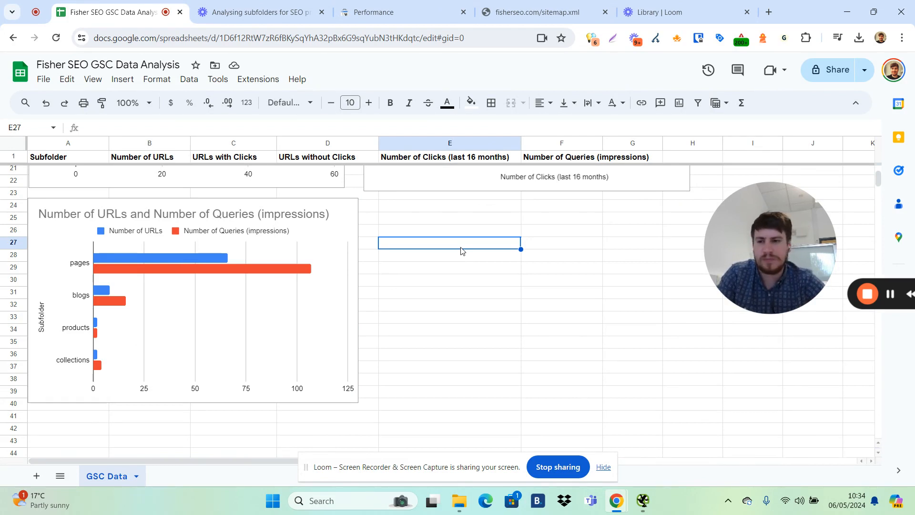
{"action": "left_click", "coordinate": [324, 313]}
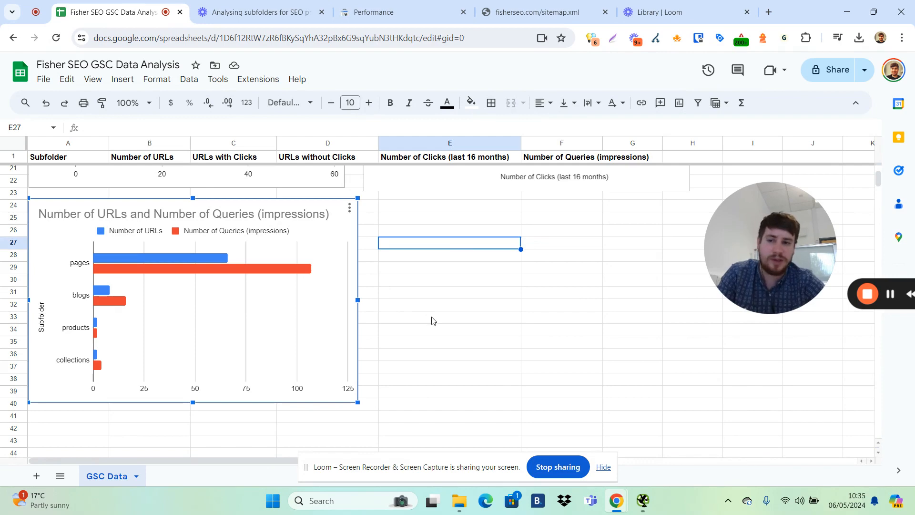
{"action": "left_click", "coordinate": [432, 320]}
{"action": "scroll", "coordinate": [463, 319], "scroll_direction": "up", "scroll_amount": 5}
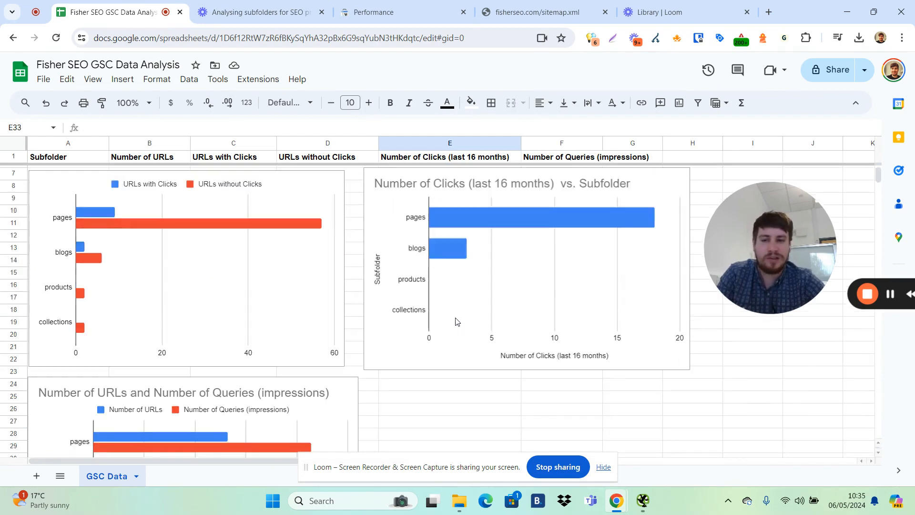